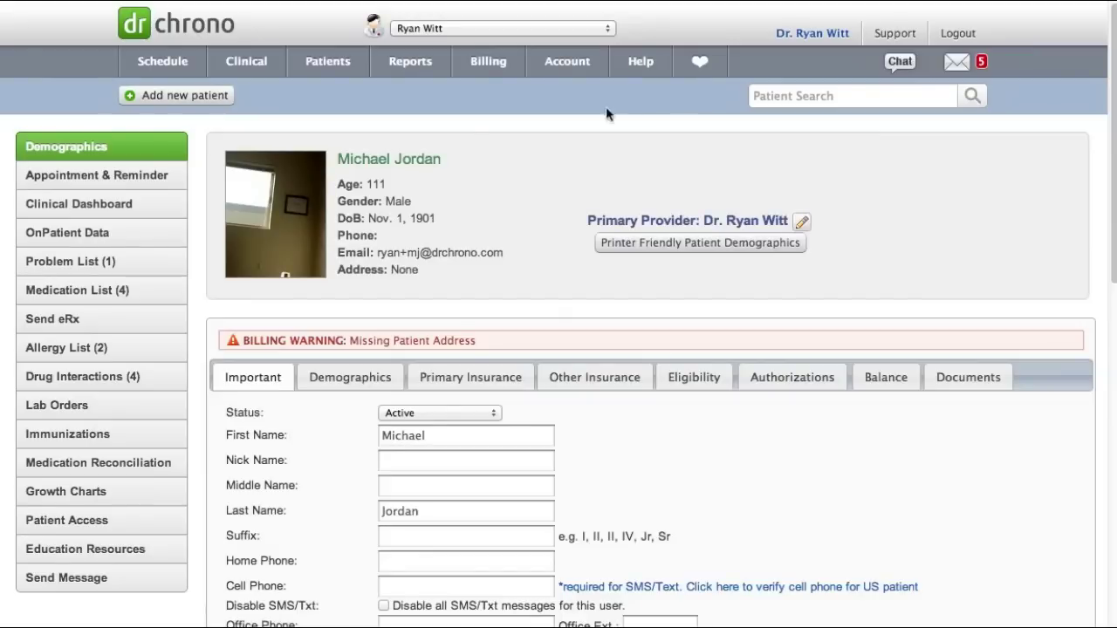
pyautogui.moveTo(341, 58)
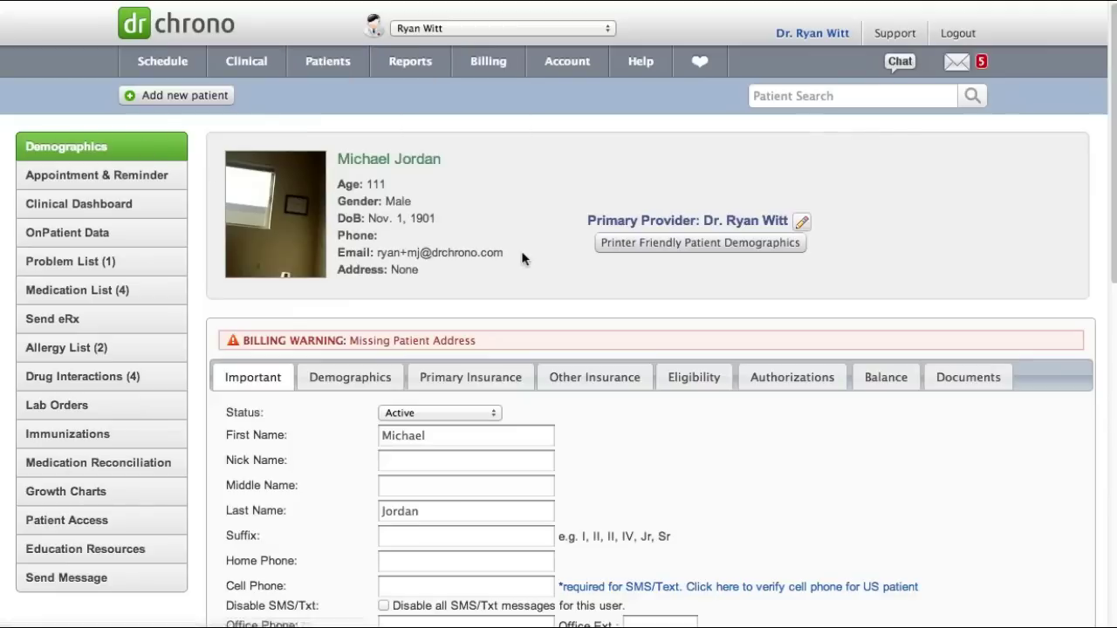
pyautogui.click(803, 386)
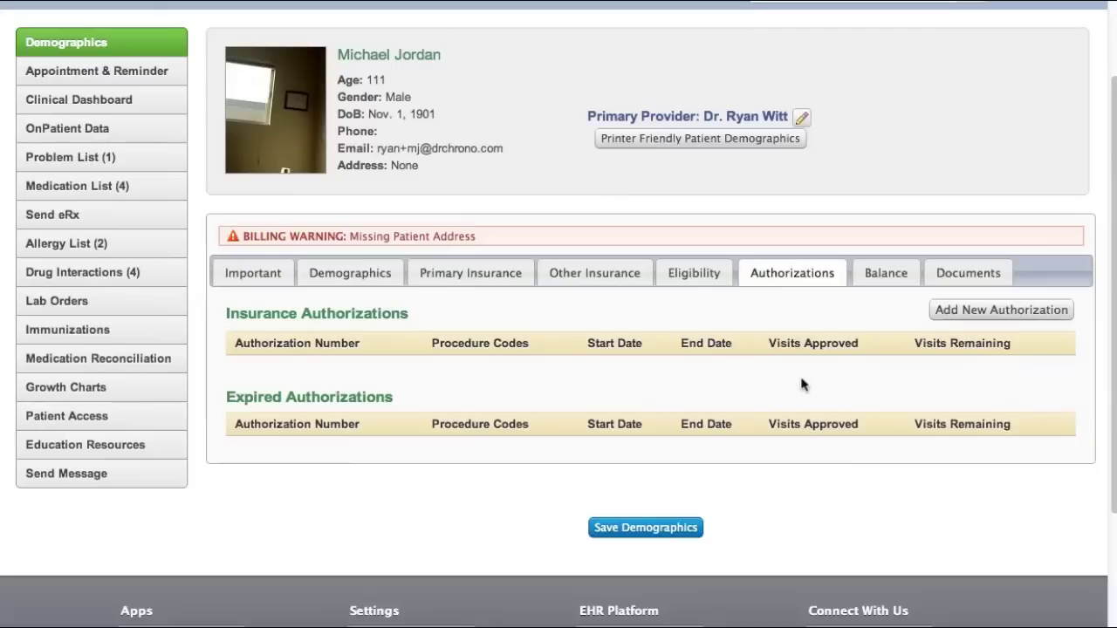
pyautogui.click(952, 316)
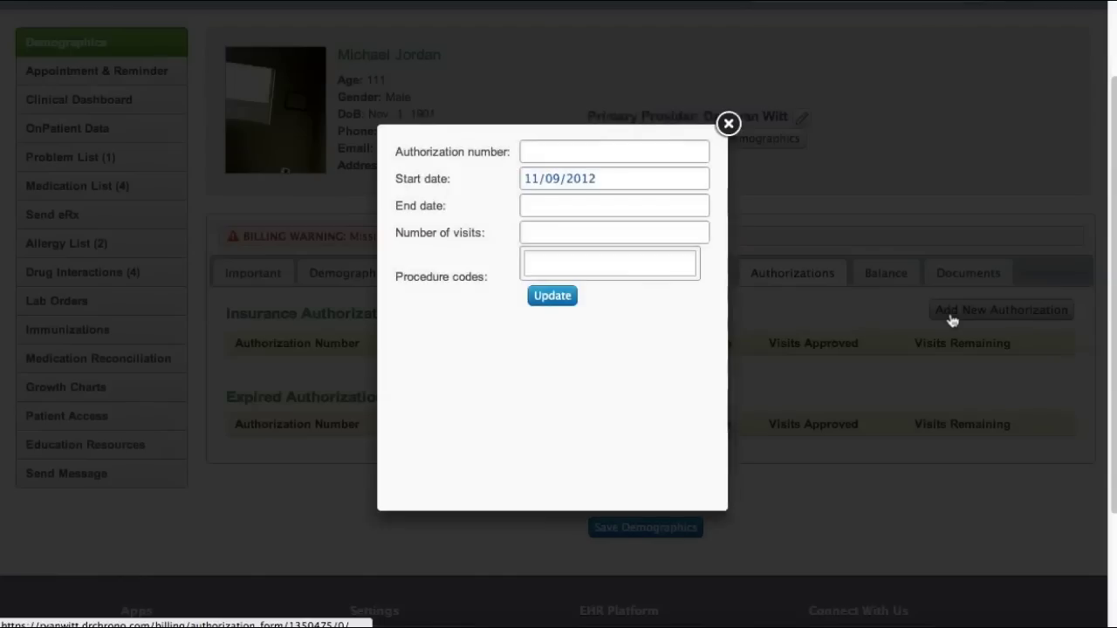
pyautogui.click(568, 148)
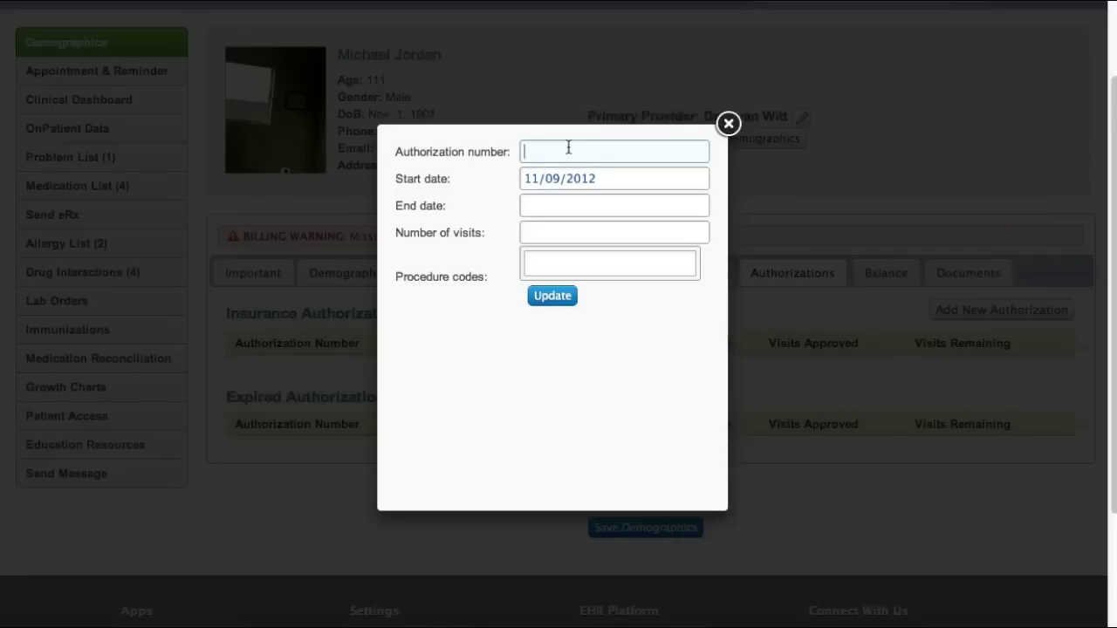
# Give the authorization end date 12/28/2012, 8 visits and procedure code 99211, then save it
pyautogui.click(571, 201)
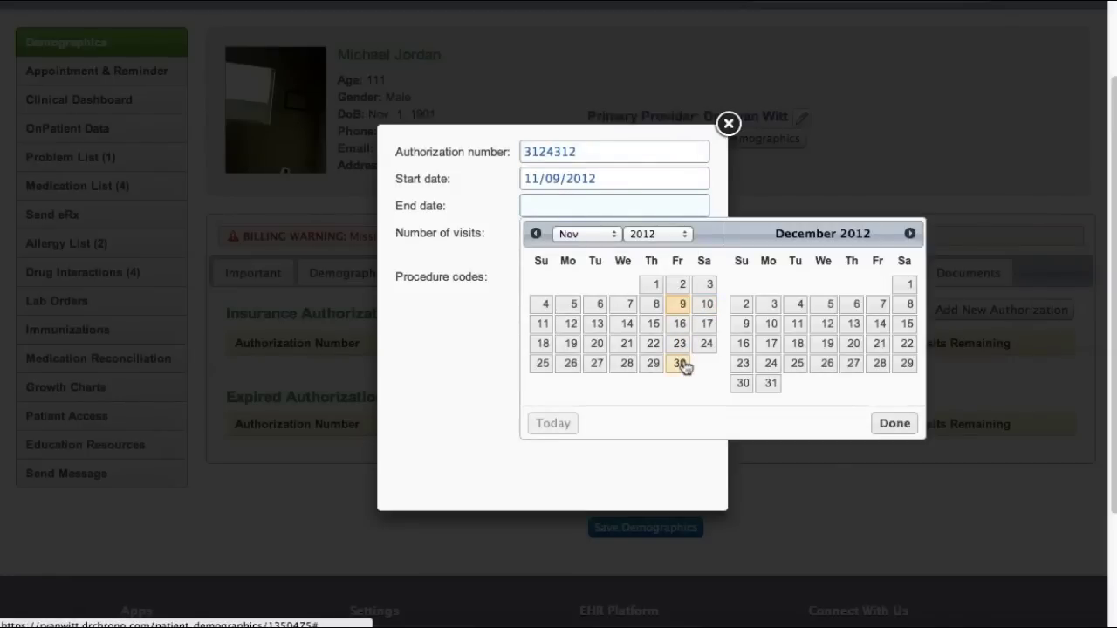
pyautogui.click(877, 366)
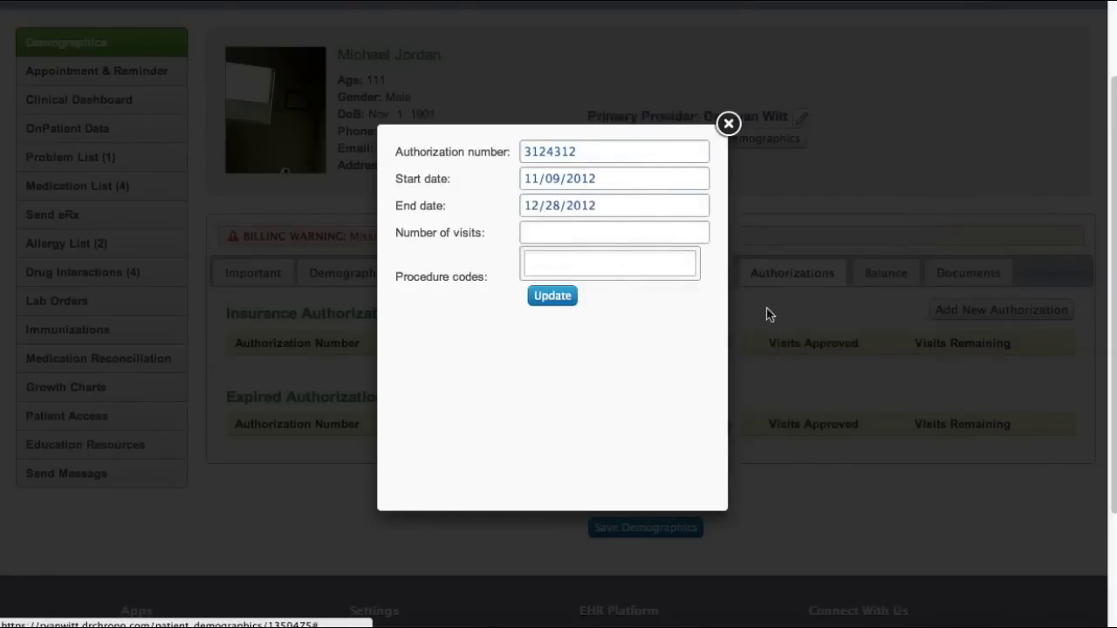
pyautogui.click(602, 233)
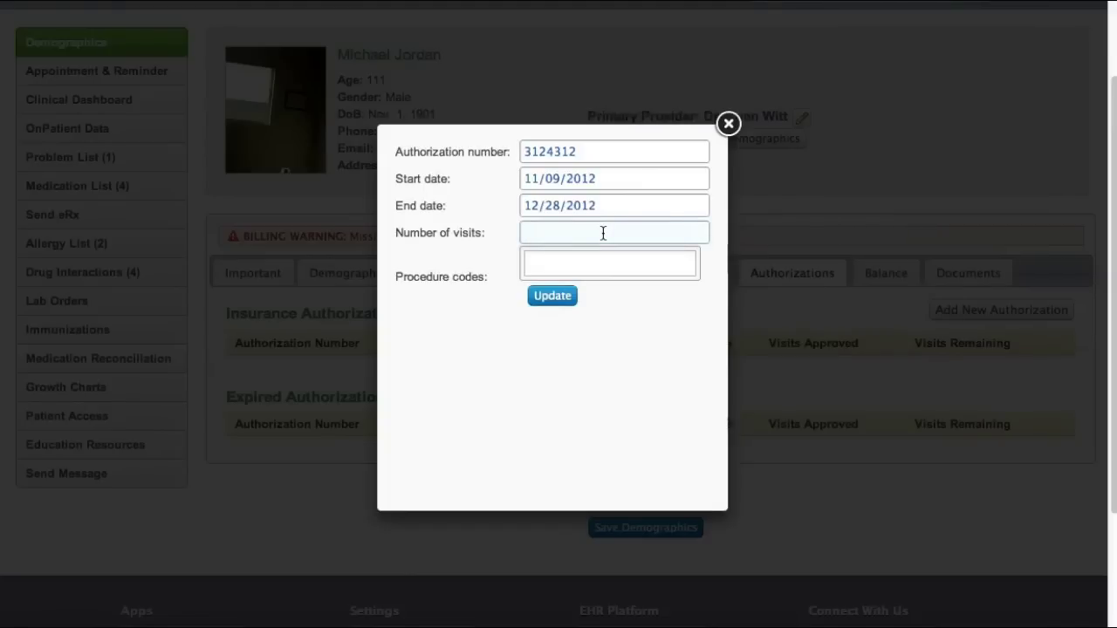
pyautogui.write('8')
pyautogui.press('Tab')
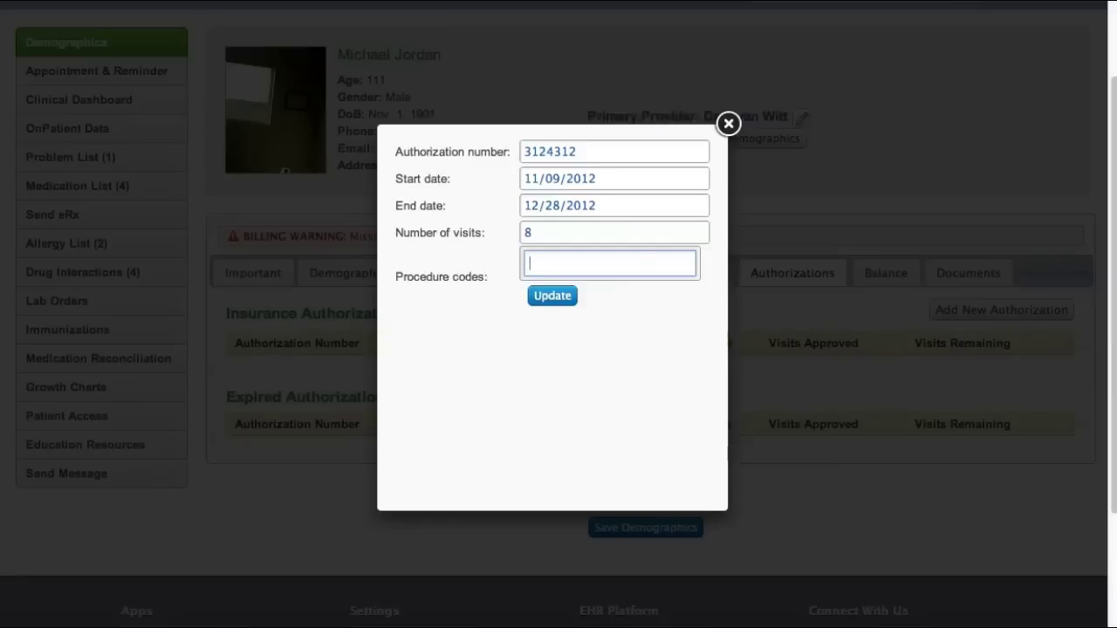
pyautogui.write('99')
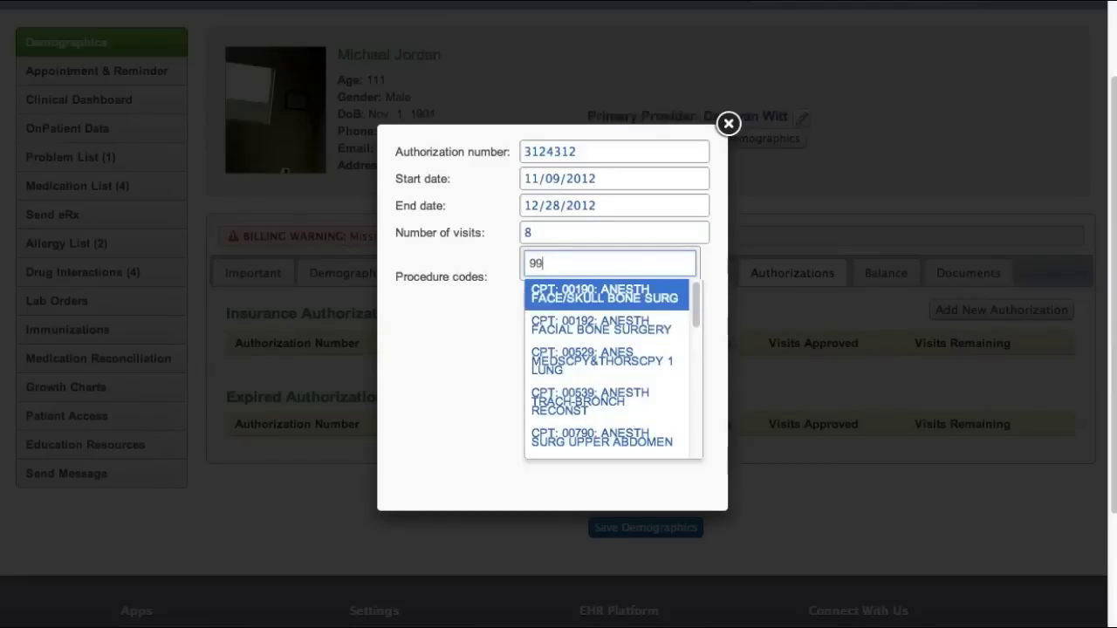
pyautogui.write('210')
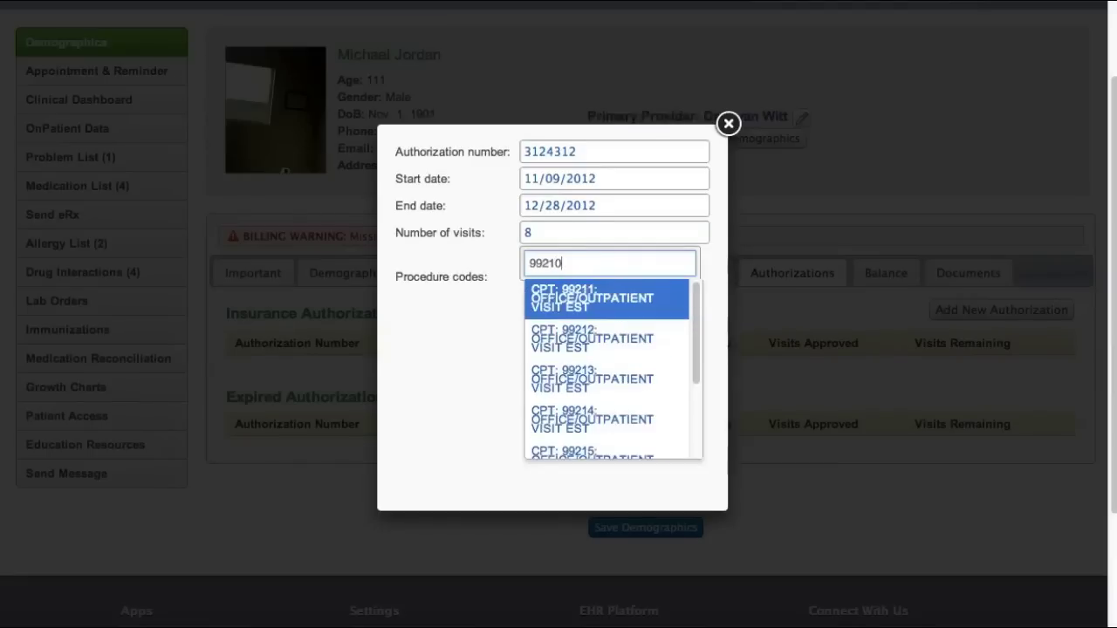
pyautogui.press('BackSpace')
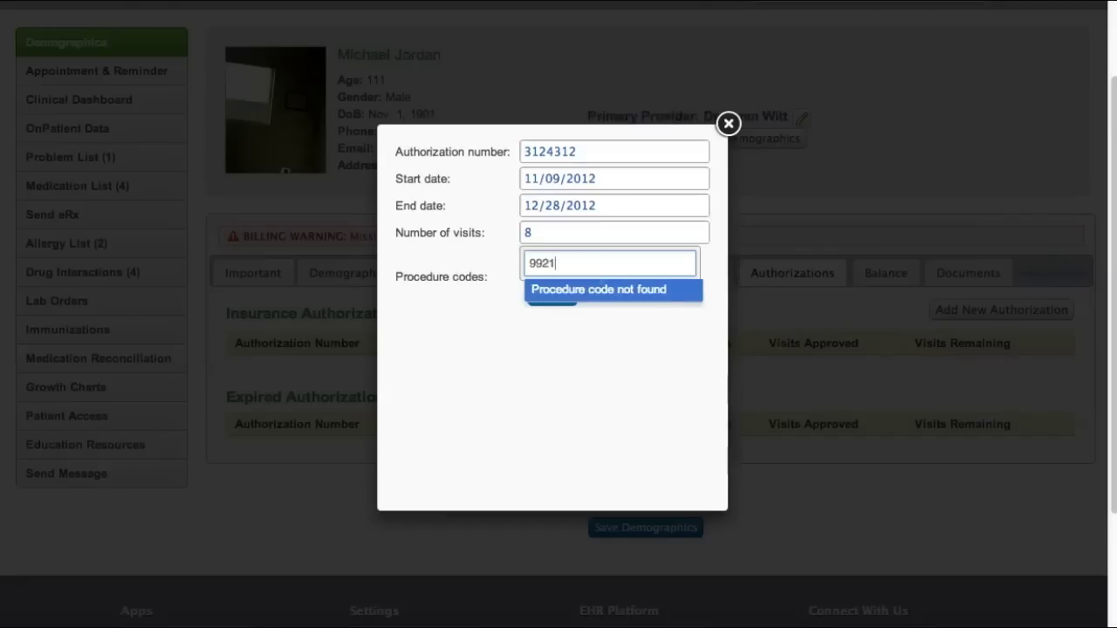
pyautogui.click(590, 298)
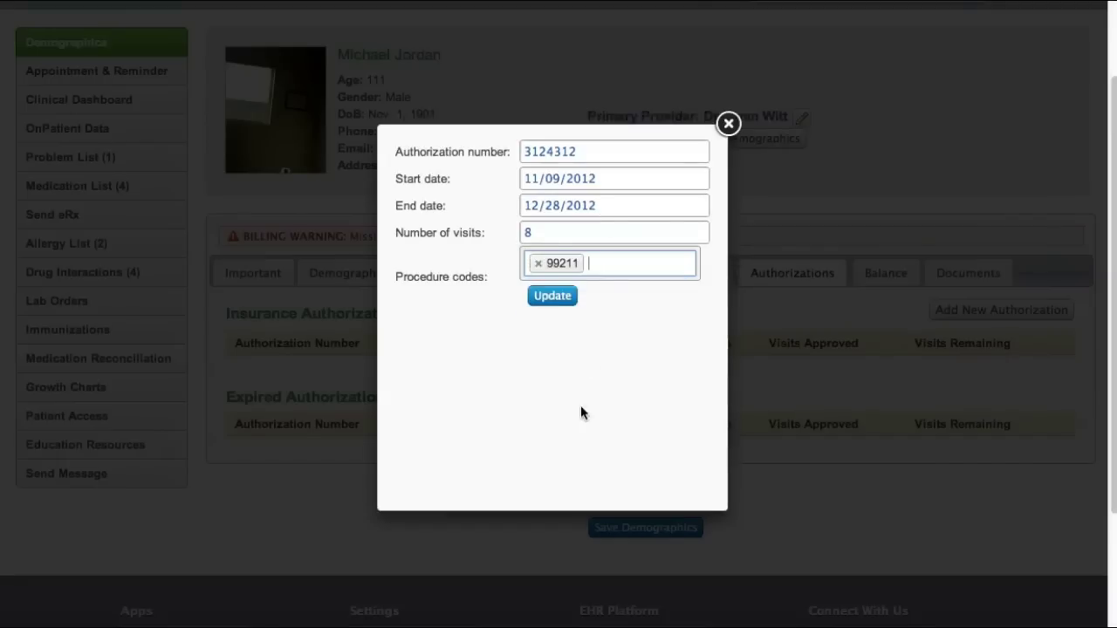
pyautogui.click(563, 299)
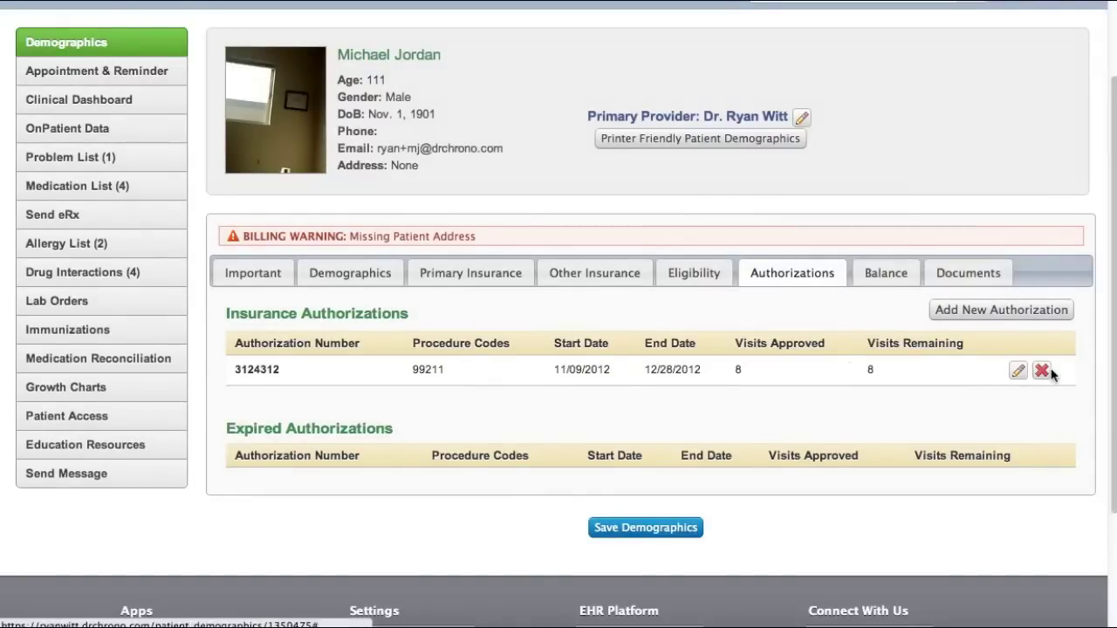
pyautogui.click(1019, 372)
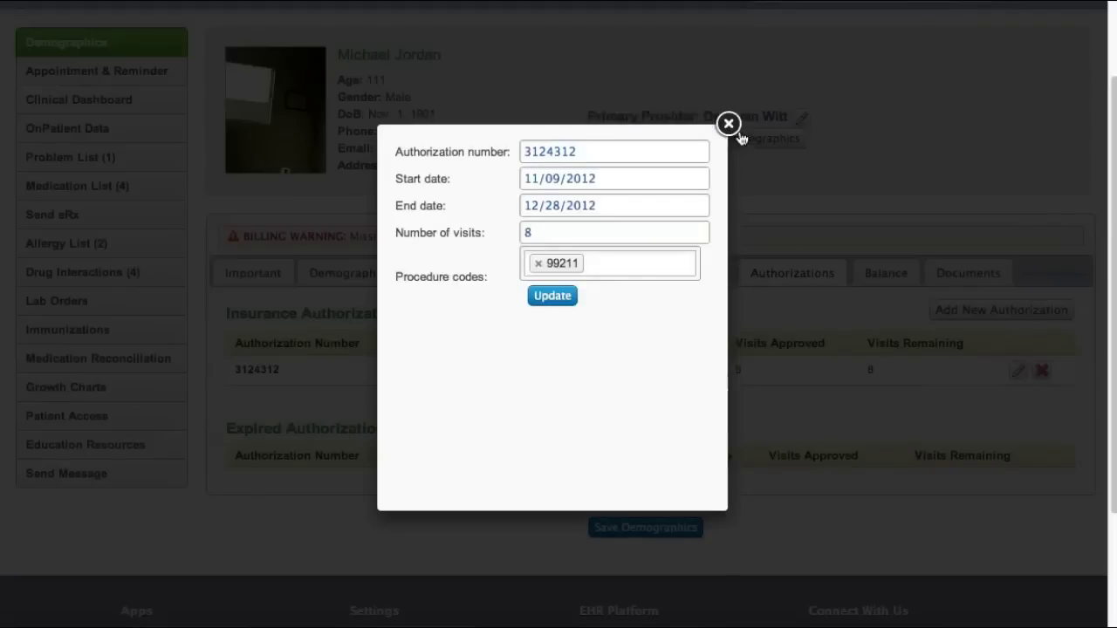
pyautogui.click(728, 123)
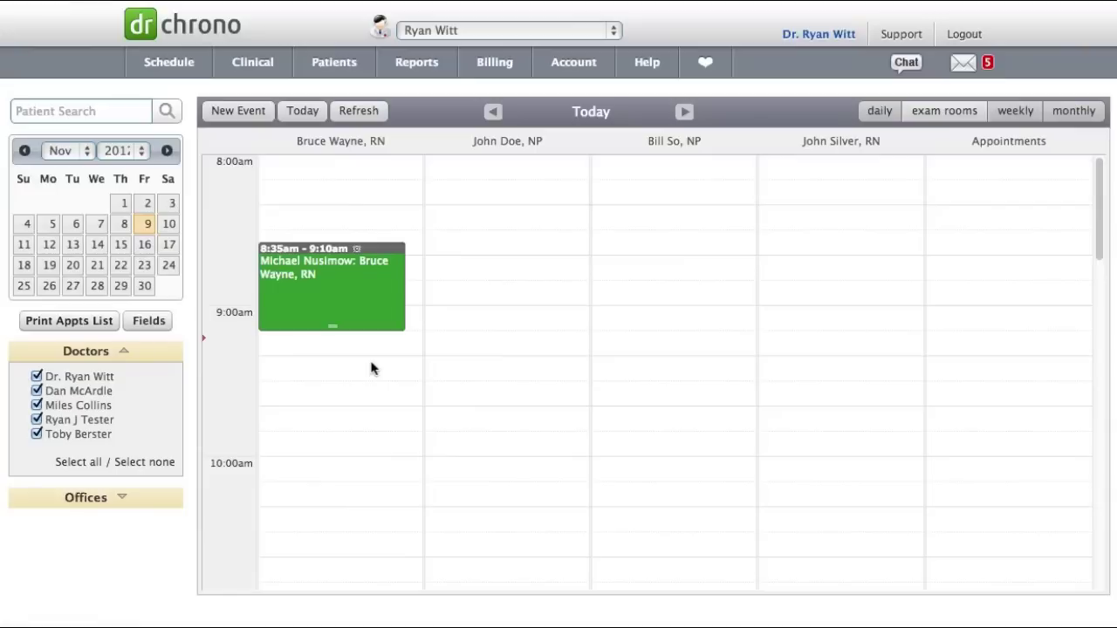
# Create and save a 9:15 AM appointment on 11/09/2012 for the patient
pyautogui.click(371, 375)
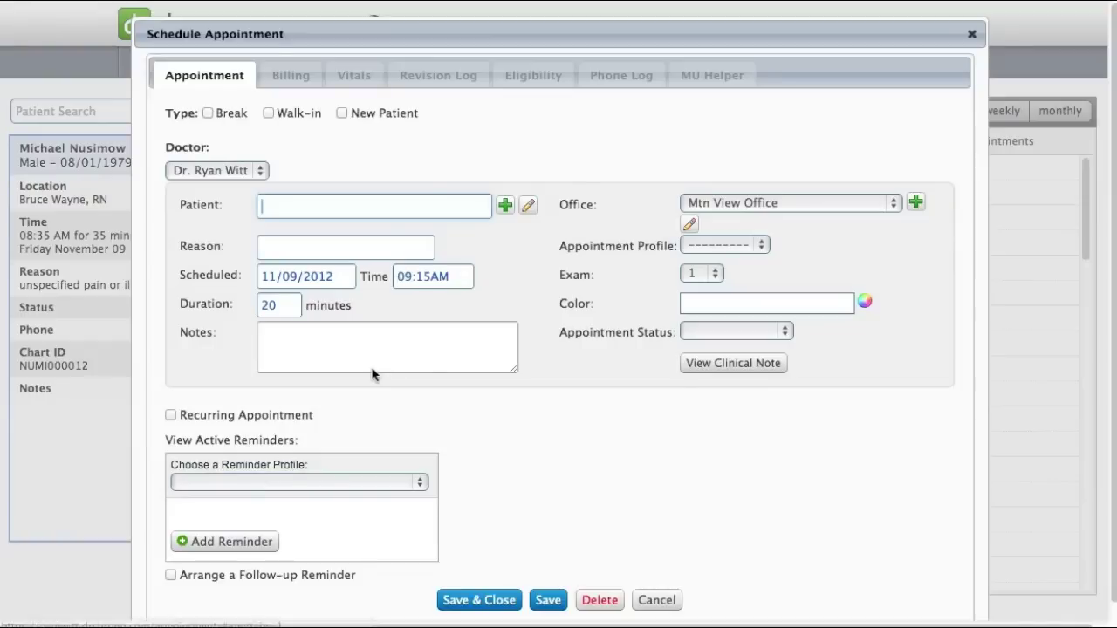
pyautogui.click(374, 204)
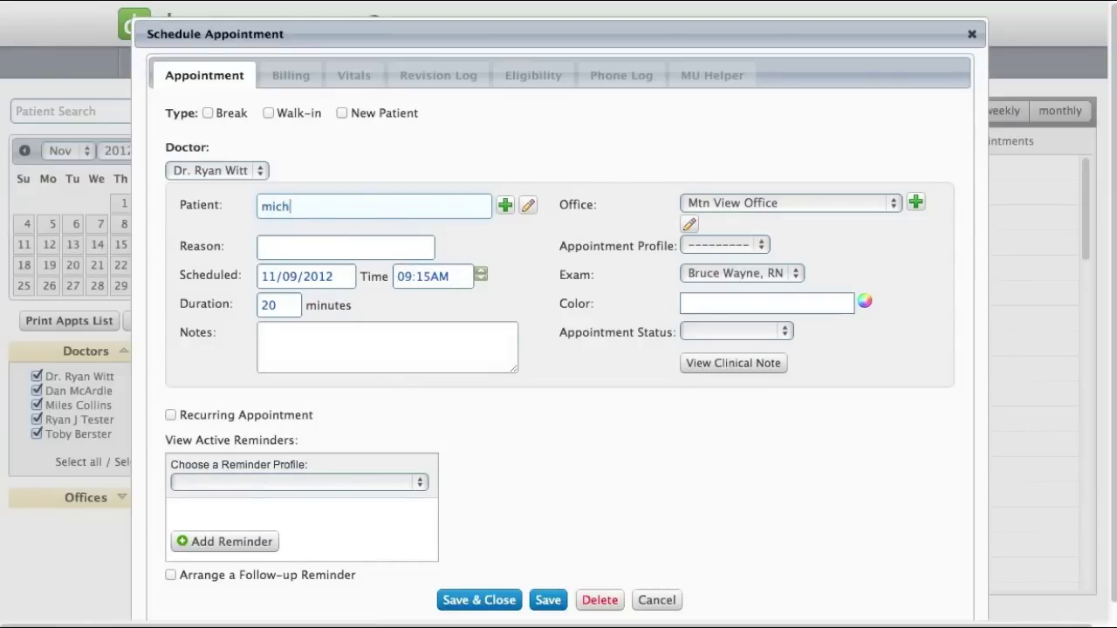
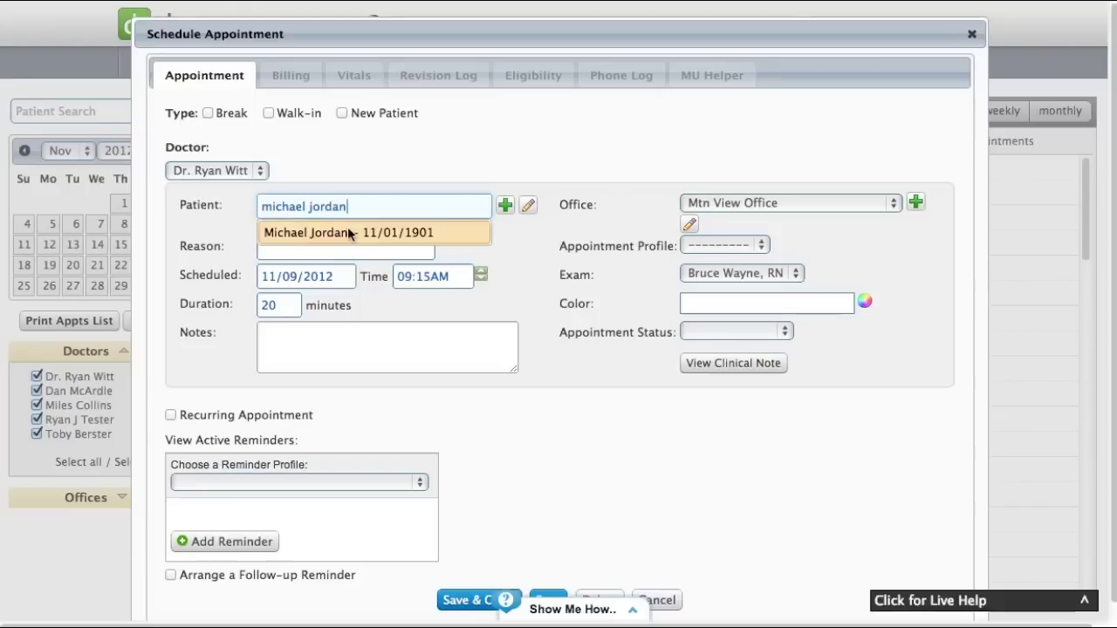
pyautogui.click(348, 232)
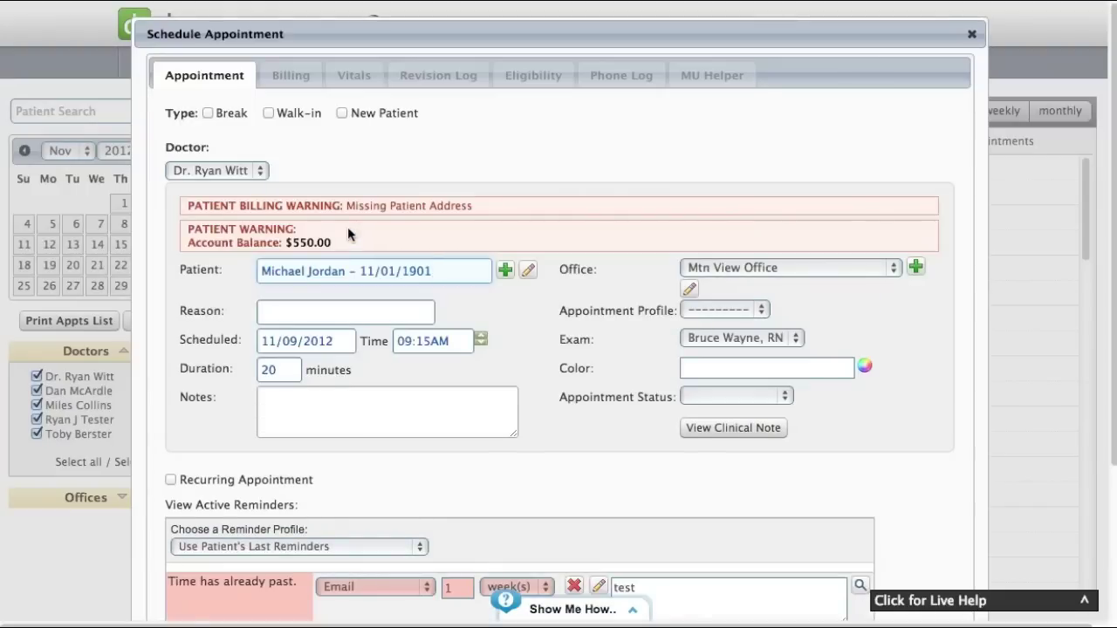
pyautogui.scroll(-3, 347, 227)
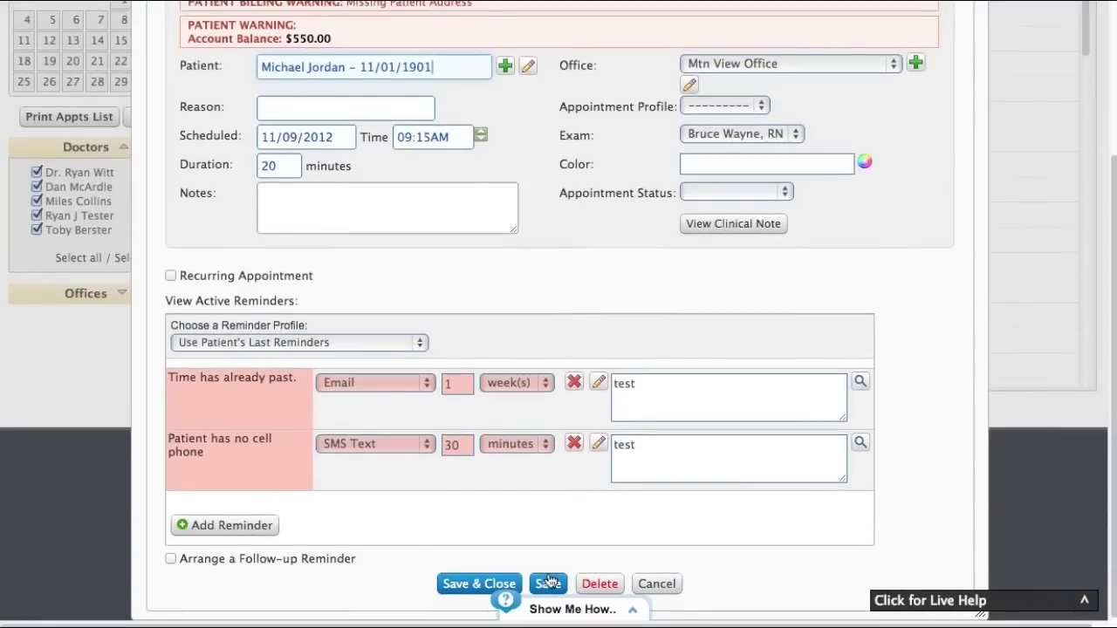
pyautogui.click(548, 576)
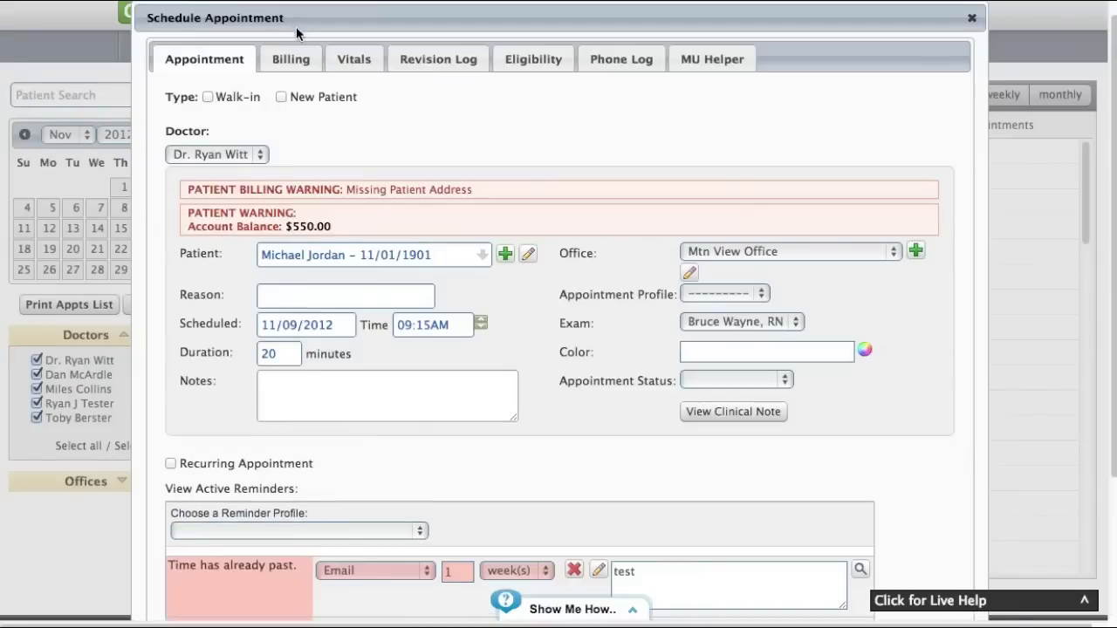
pyautogui.click(280, 54)
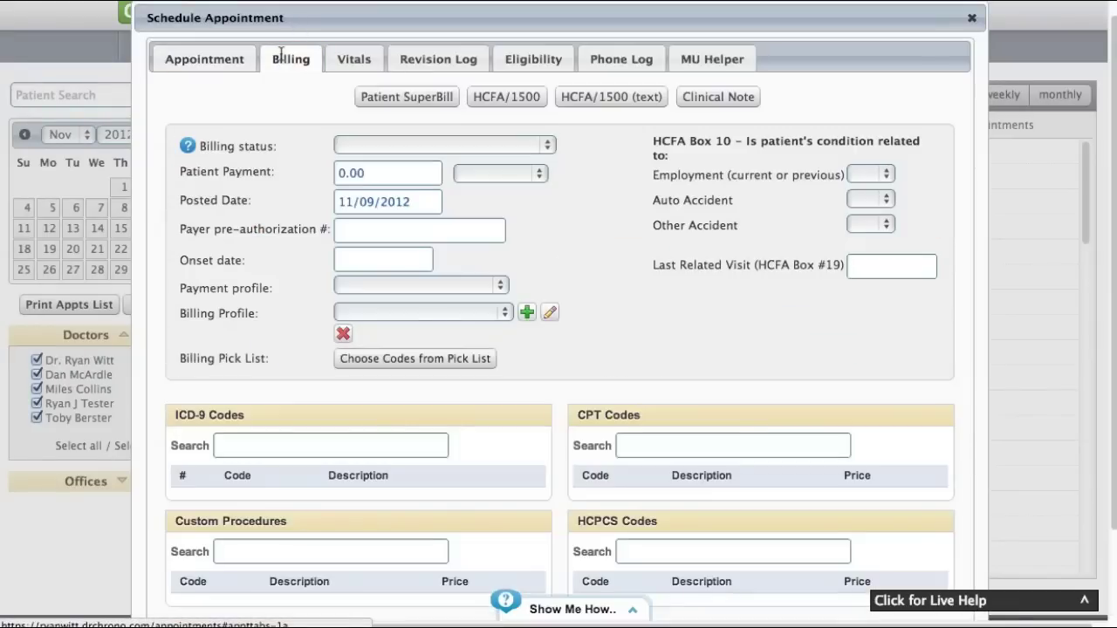
pyautogui.click(362, 229)
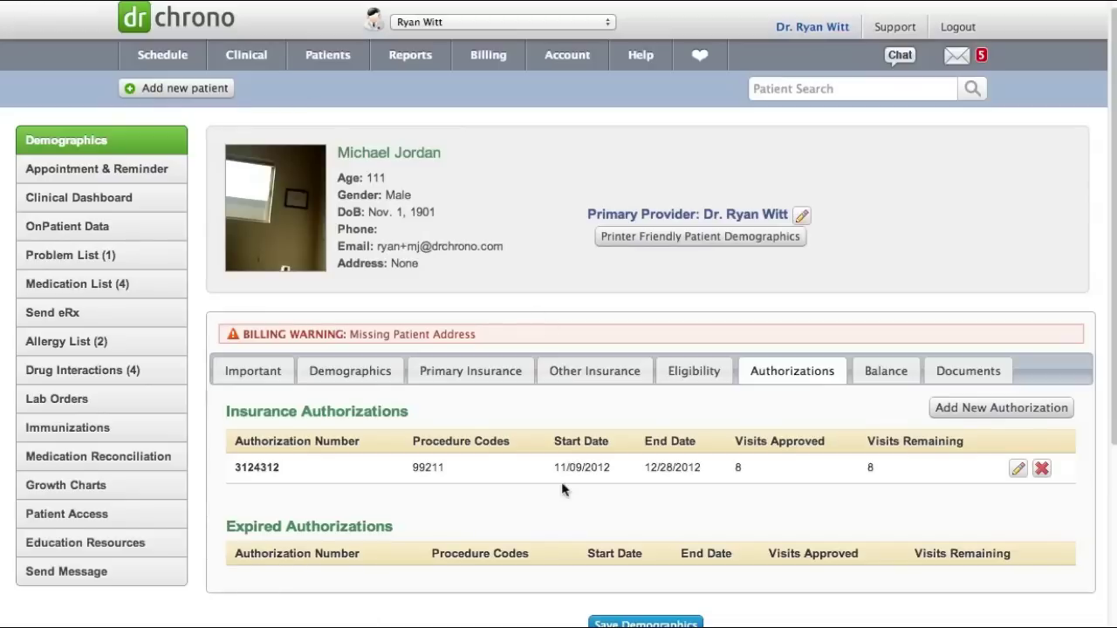
pyautogui.doubleClick(255, 468)
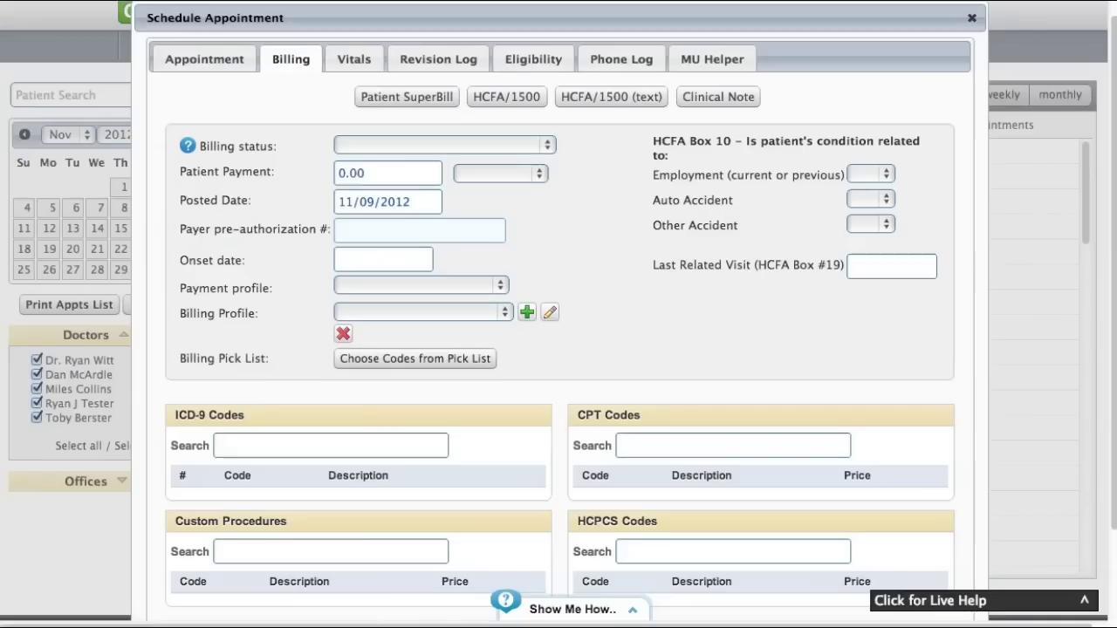
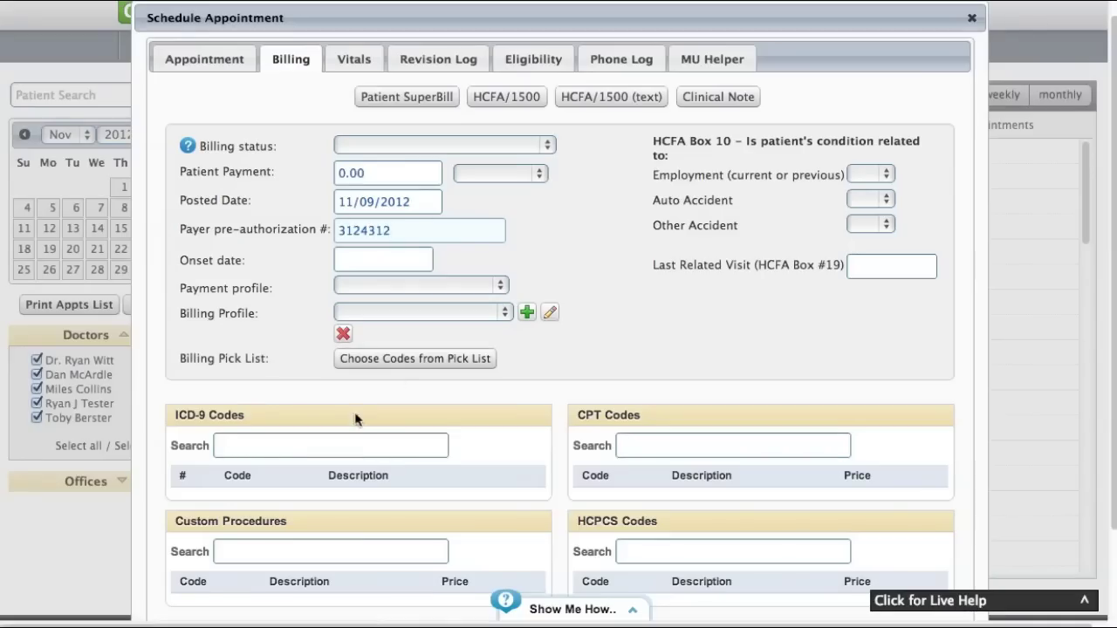
pyautogui.scroll(-3, 628, 376)
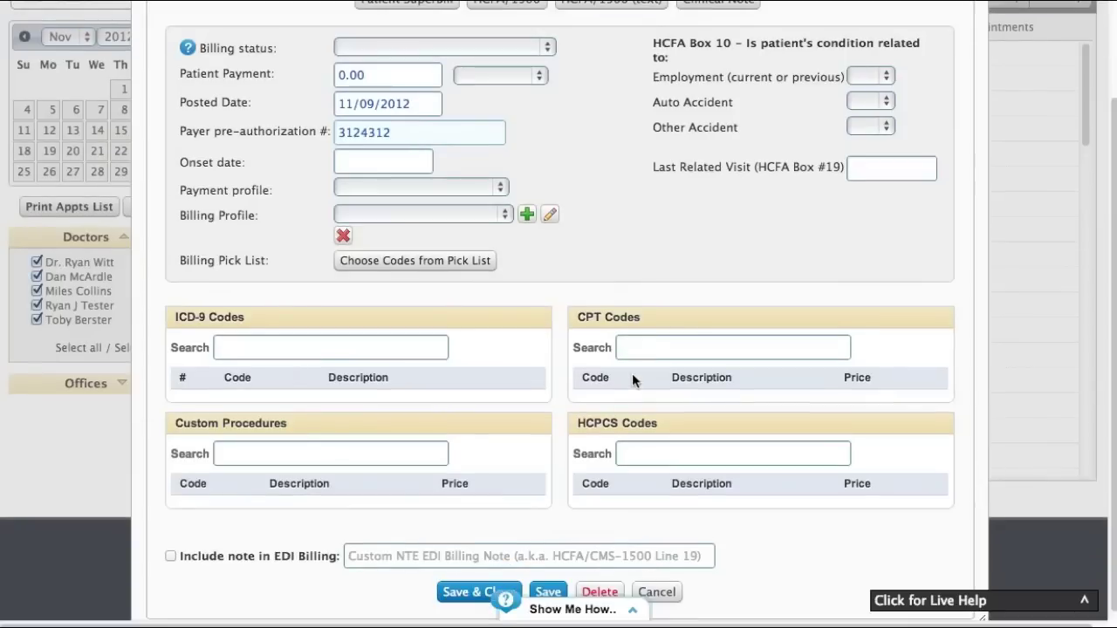
pyautogui.click(655, 344)
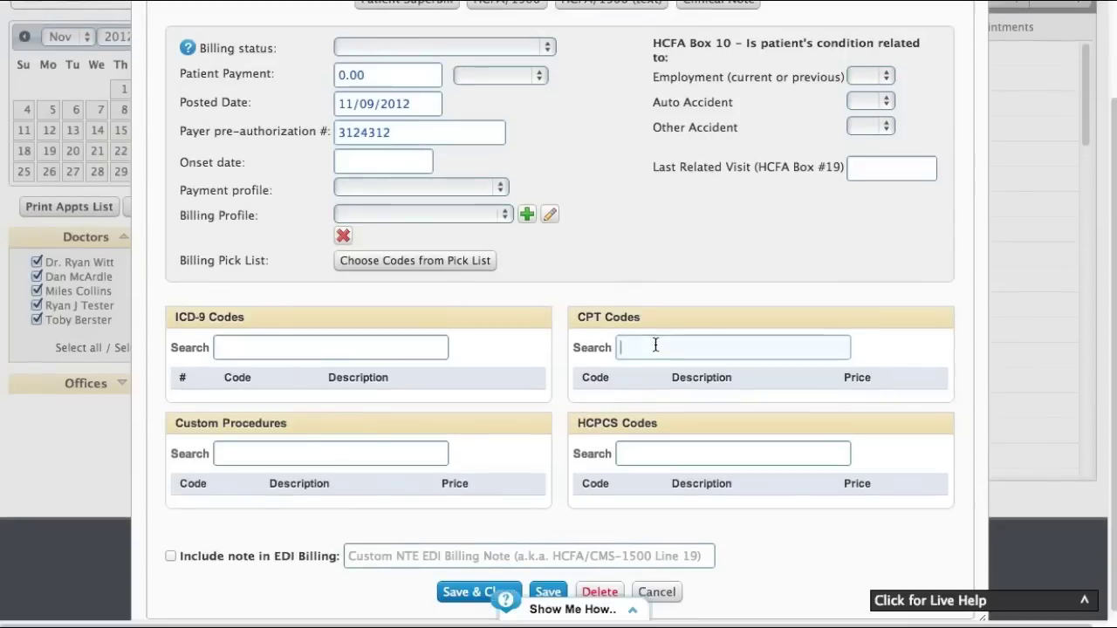
pyautogui.click(552, 592)
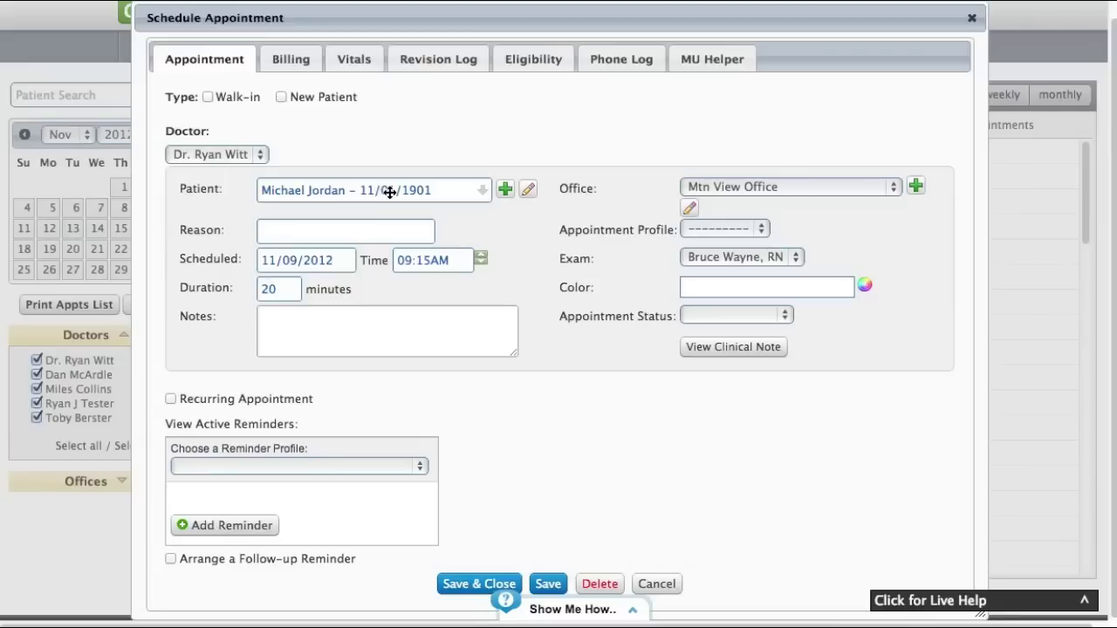
pyautogui.click(285, 61)
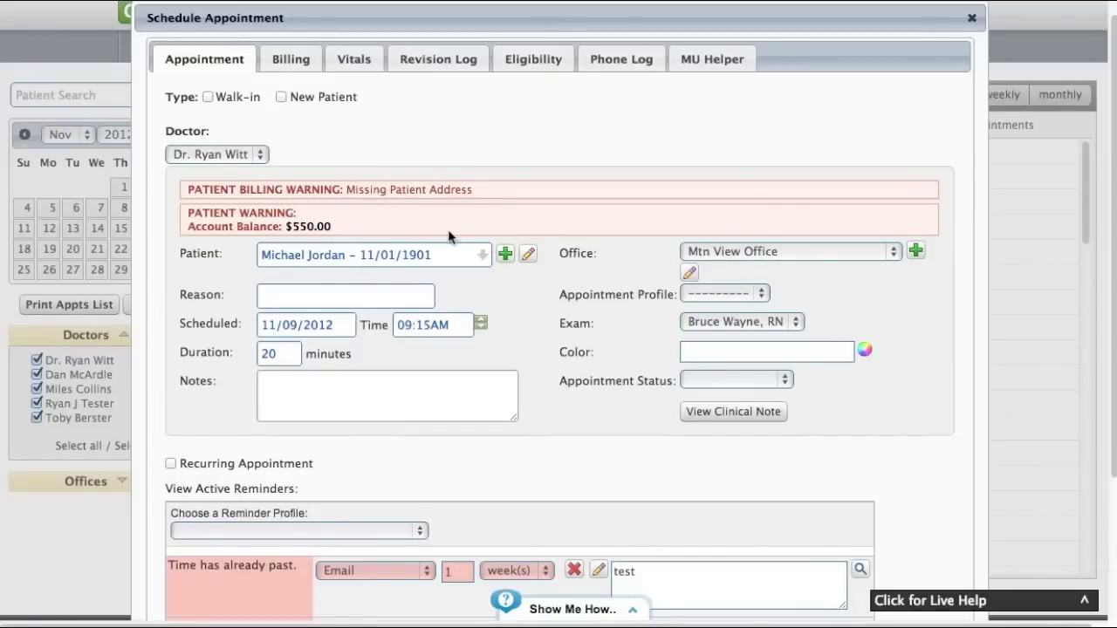
pyautogui.click(307, 66)
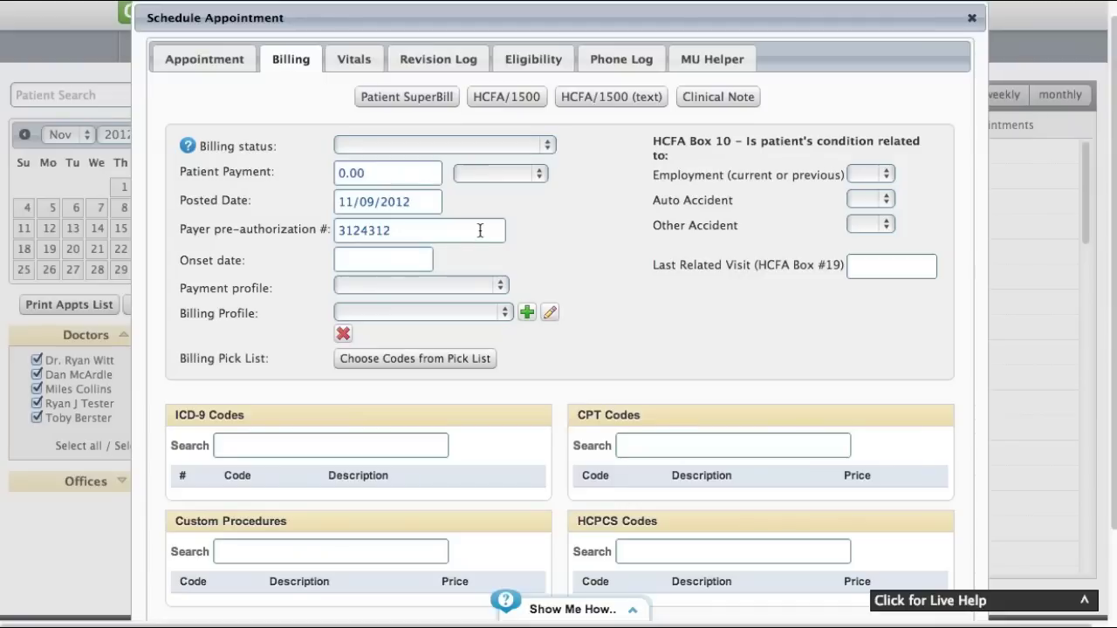
# Clear the pre-authorization number and add CPT 99211 OFFICE/OUTPATIENT VISIT EST to the bill
pyautogui.press('super+a')
pyautogui.press('BackSpace')
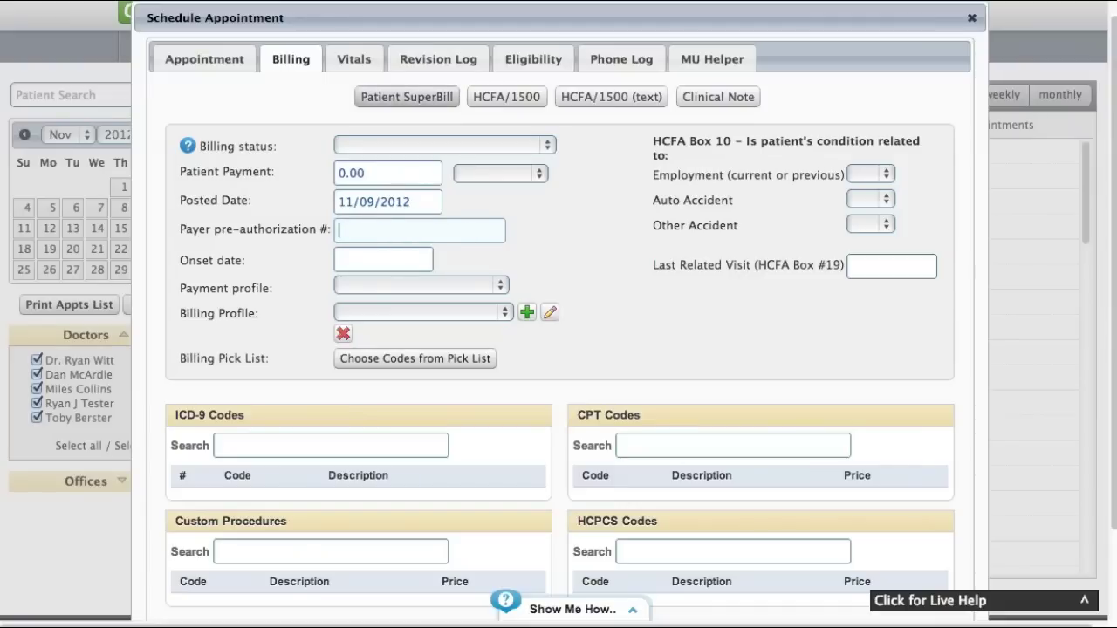
pyautogui.scroll(-2, 391, 153)
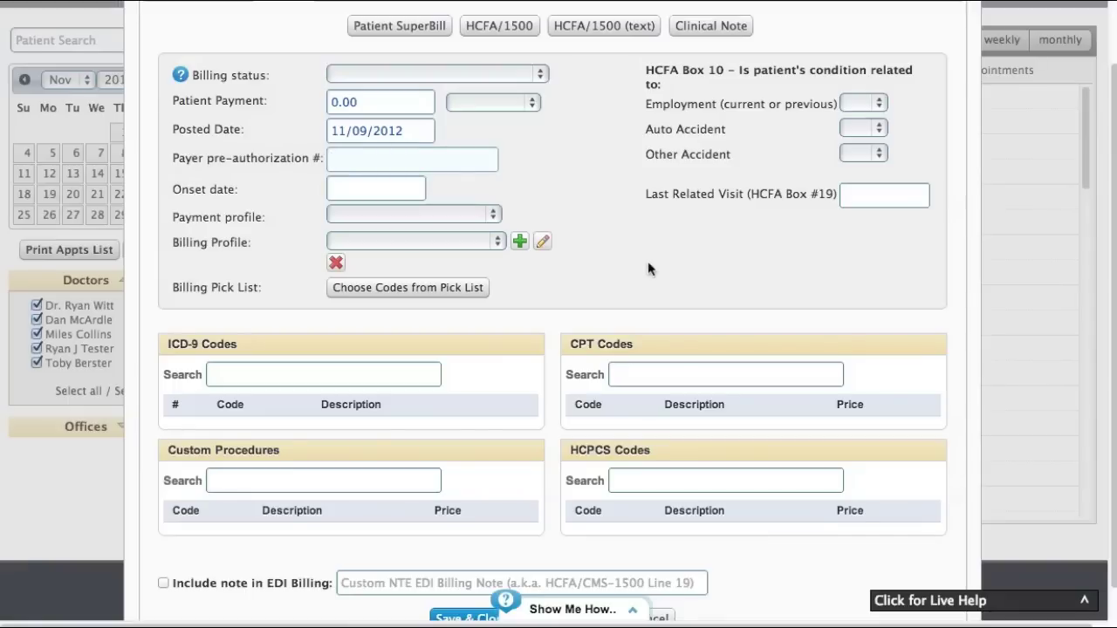
pyautogui.click(682, 375)
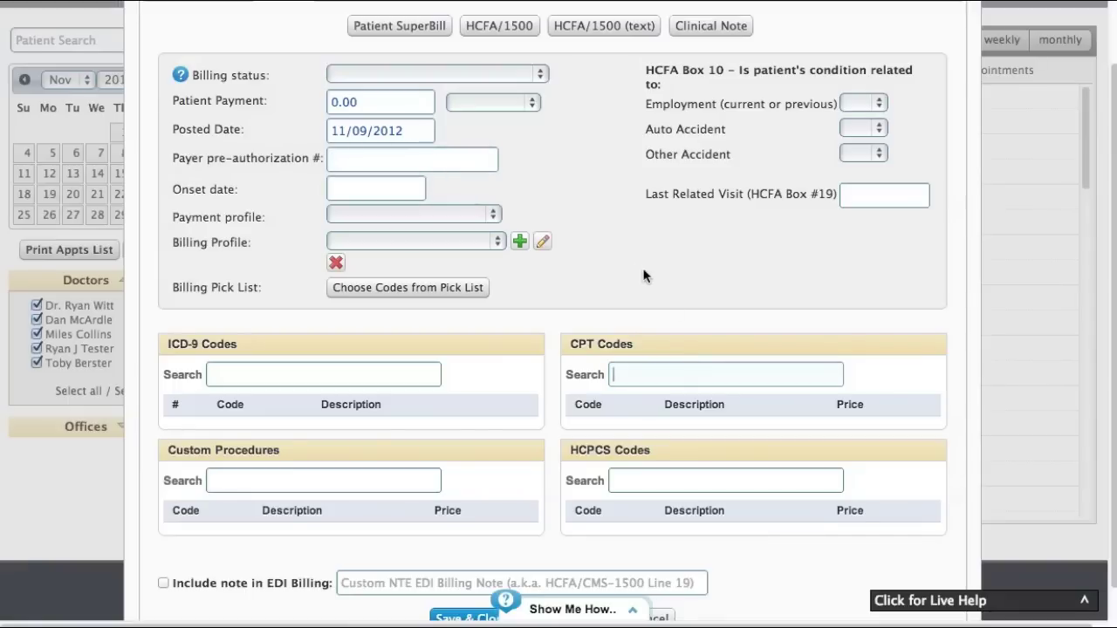
pyautogui.write('9921')
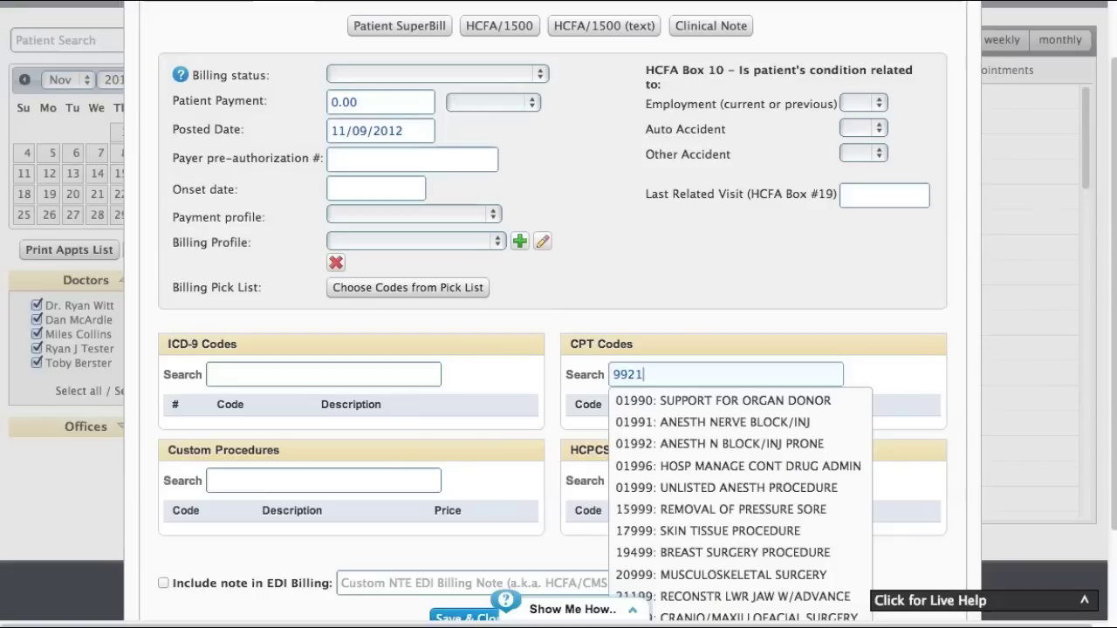
pyautogui.write('1')
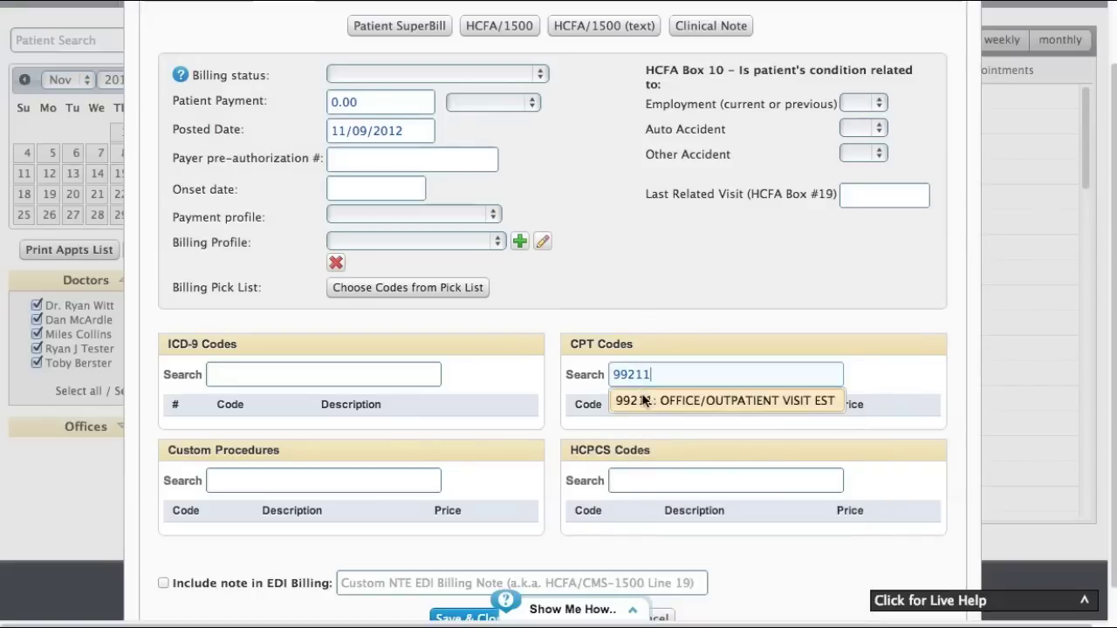
pyautogui.click(643, 400)
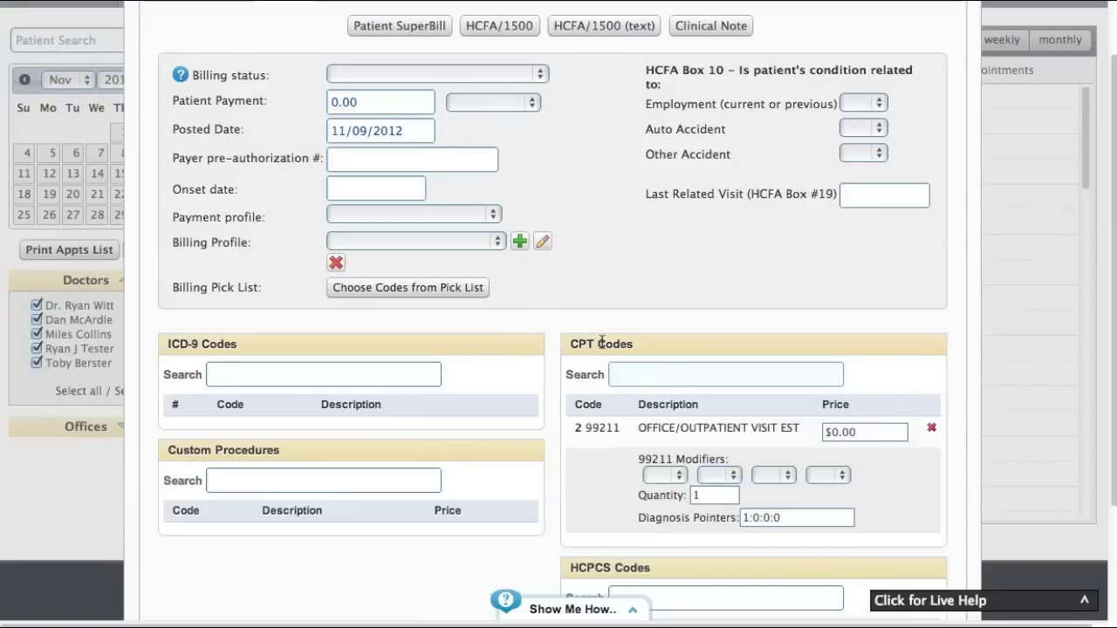
# Edit the 99211 charge's price toward $50.00
pyautogui.scroll(-3, 602, 347)
pyautogui.click(827, 278)
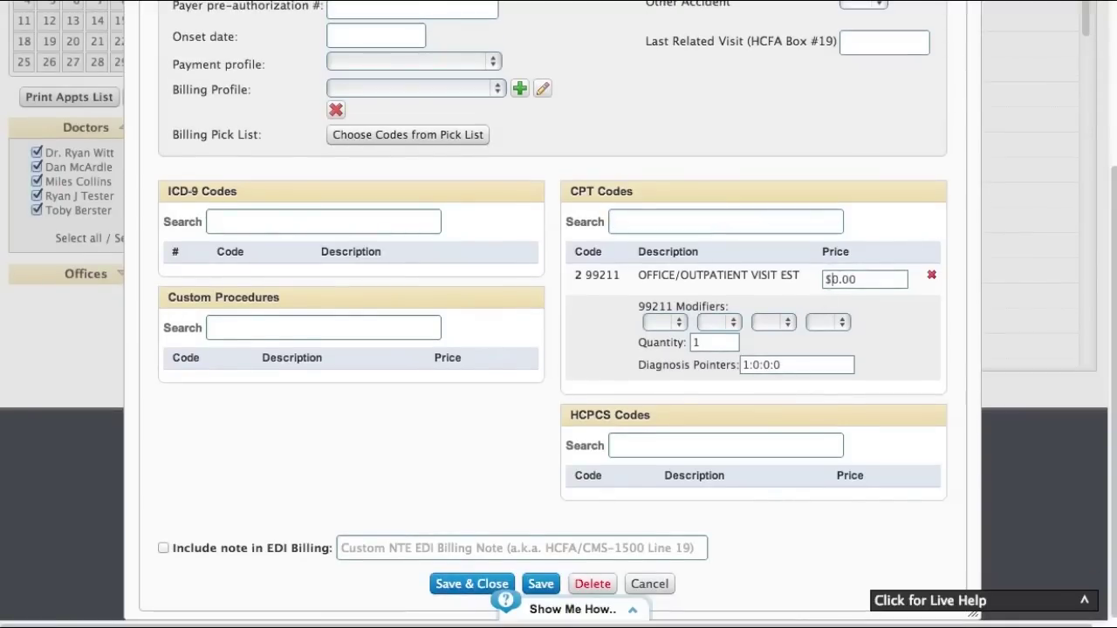
pyautogui.write('5')
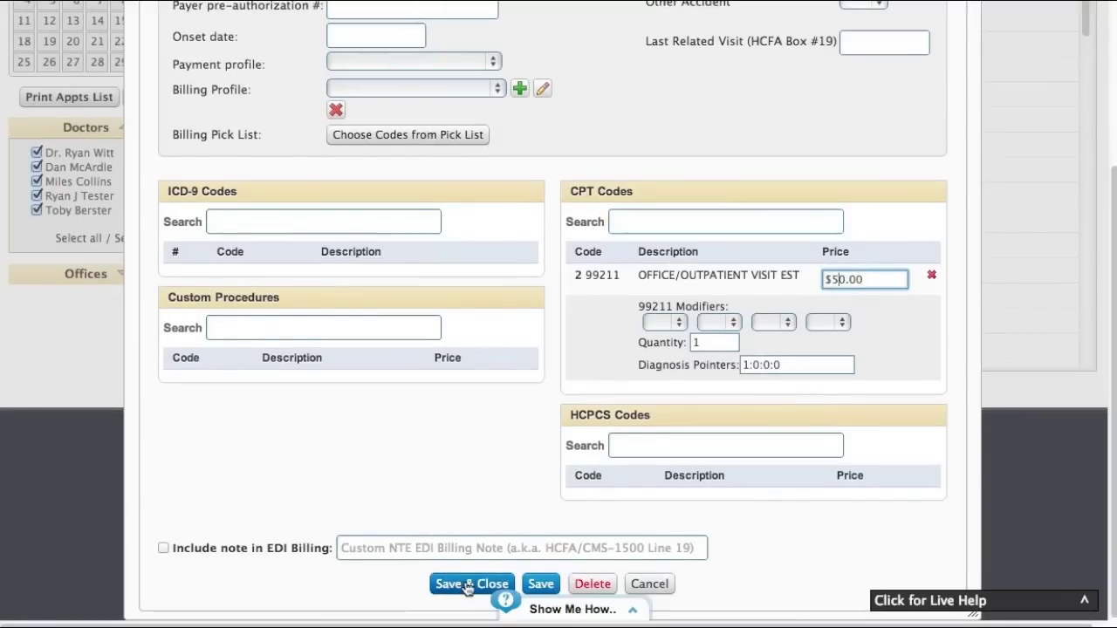
# Save and close the appointment billed with the $50.00 99211 office visit
pyautogui.click(458, 579)
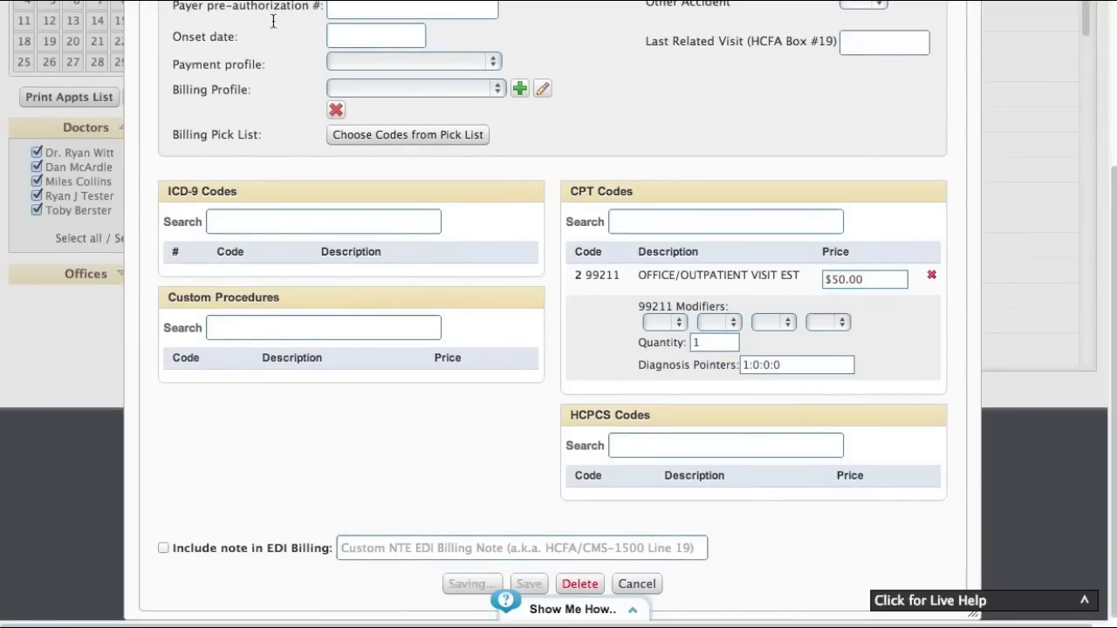